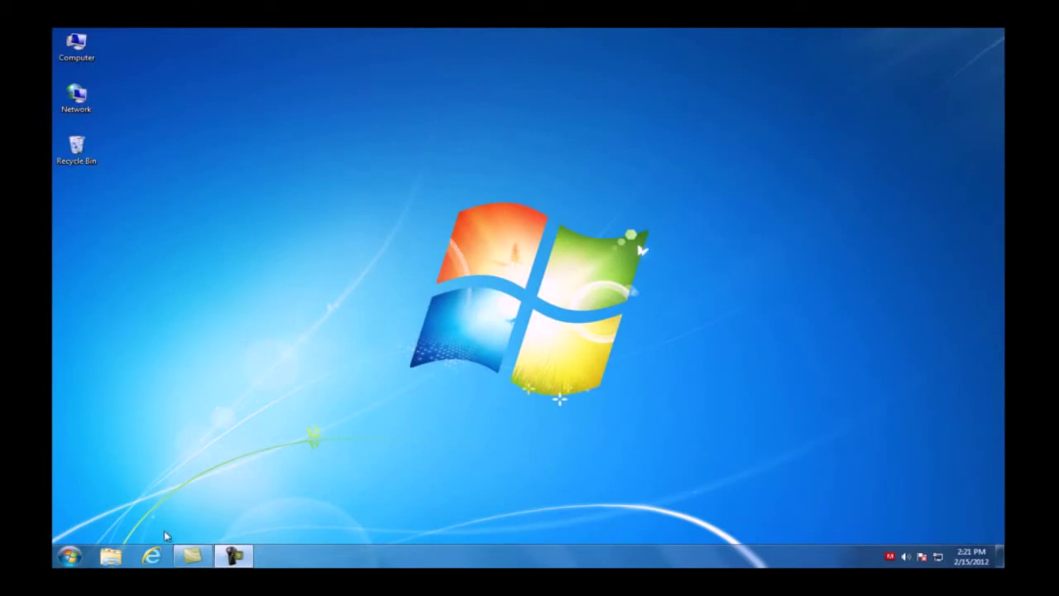
# Step: Open 192.168.1.1 in Internet Explorer and sign in with the router's admin credentials
pyautogui.click(151, 555)
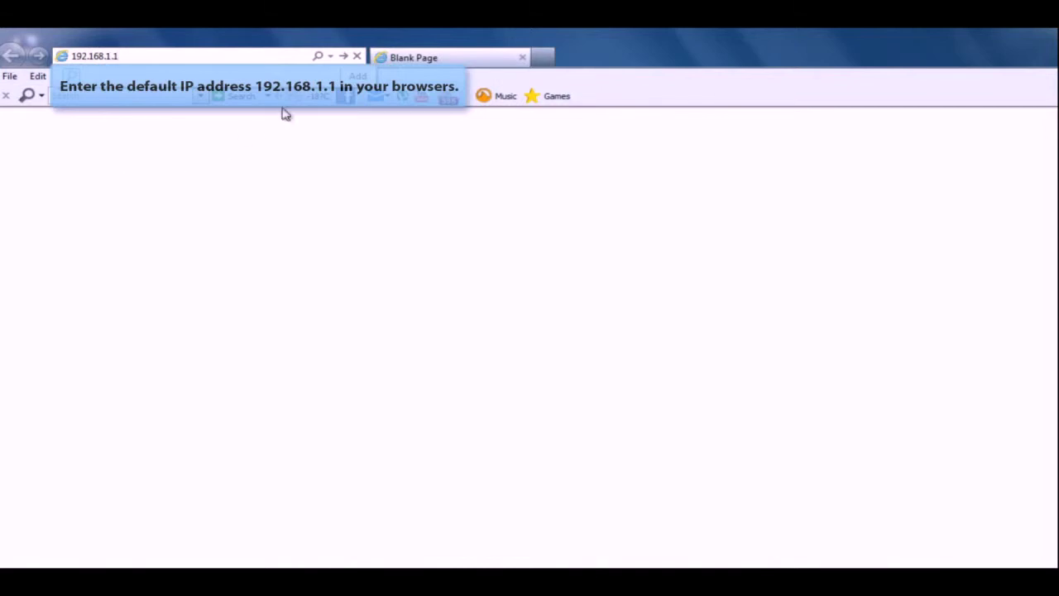
pyautogui.click(343, 56)
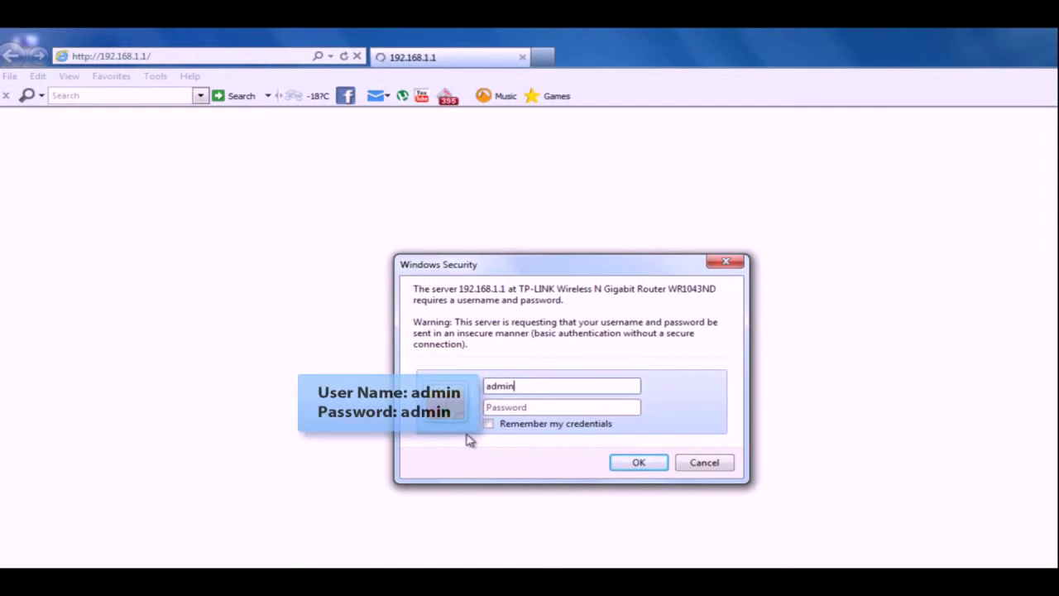
pyautogui.click(501, 407)
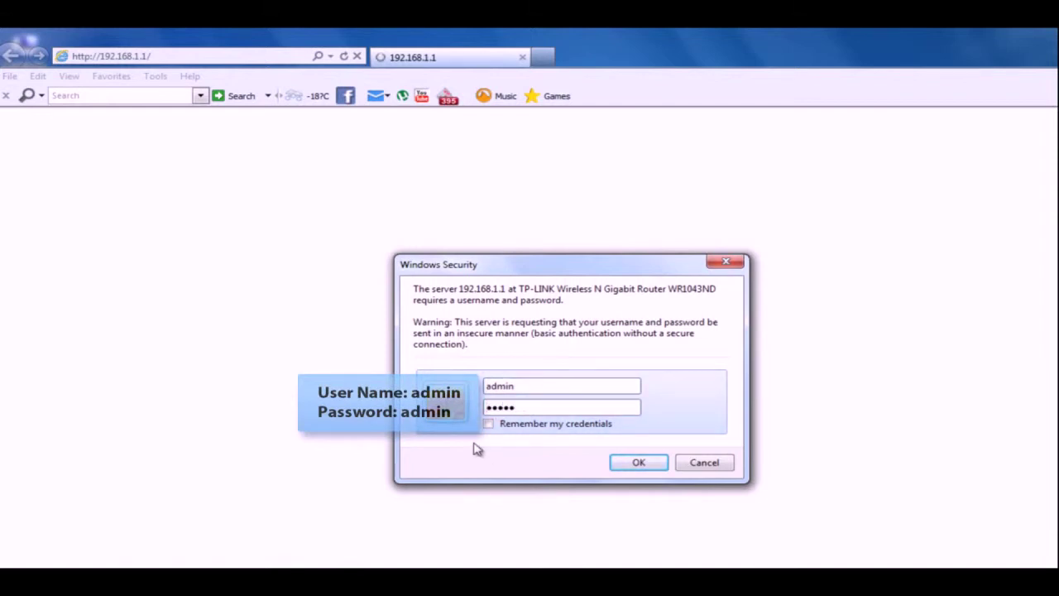
pyautogui.click(637, 463)
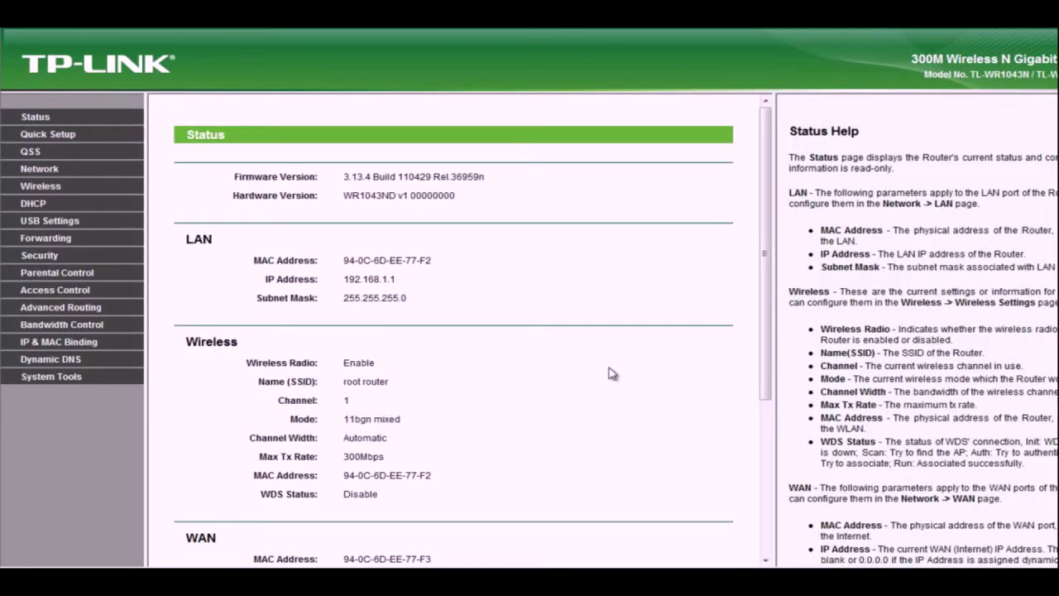
# Step: Note the root router's SSID and channel, then show Wireless Security's WPA/WPA2 - Personal section
pyautogui.click(609, 372)
pyautogui.moveTo(769, 370); pyautogui.dragTo(770, 405)
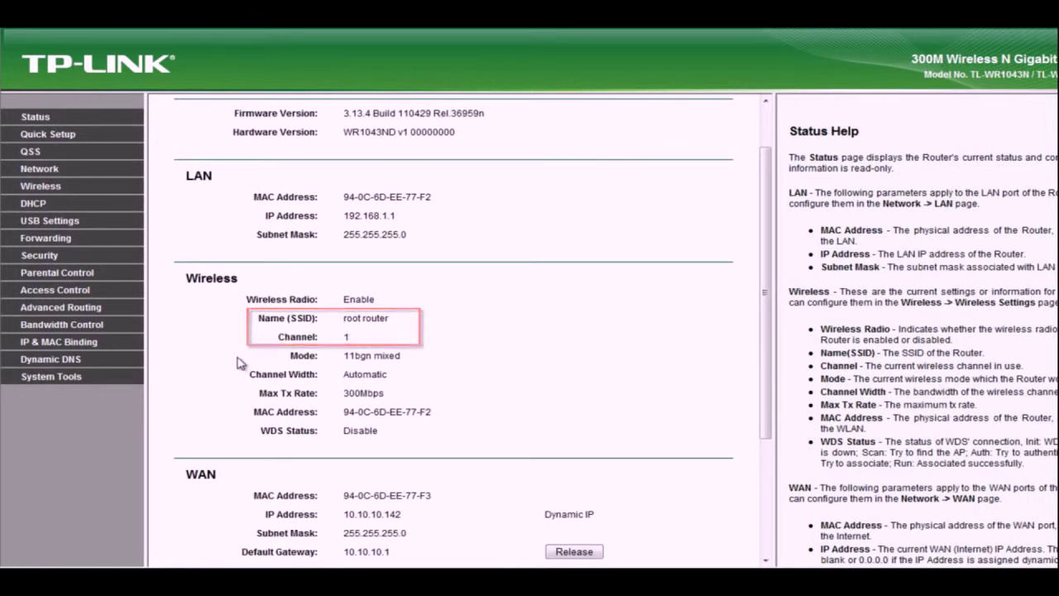
pyautogui.click(52, 187)
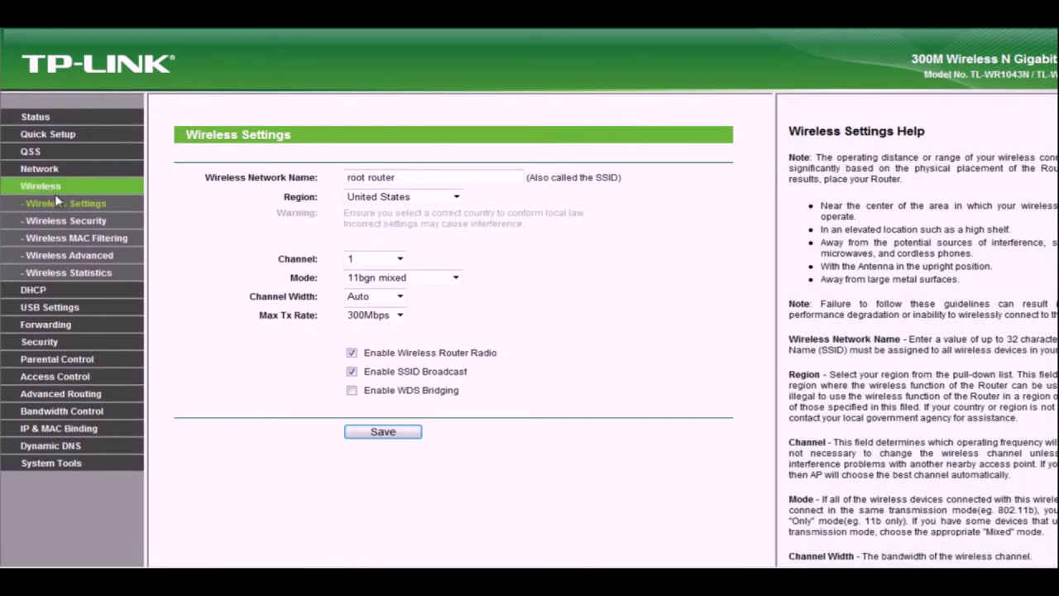
pyautogui.click(66, 220)
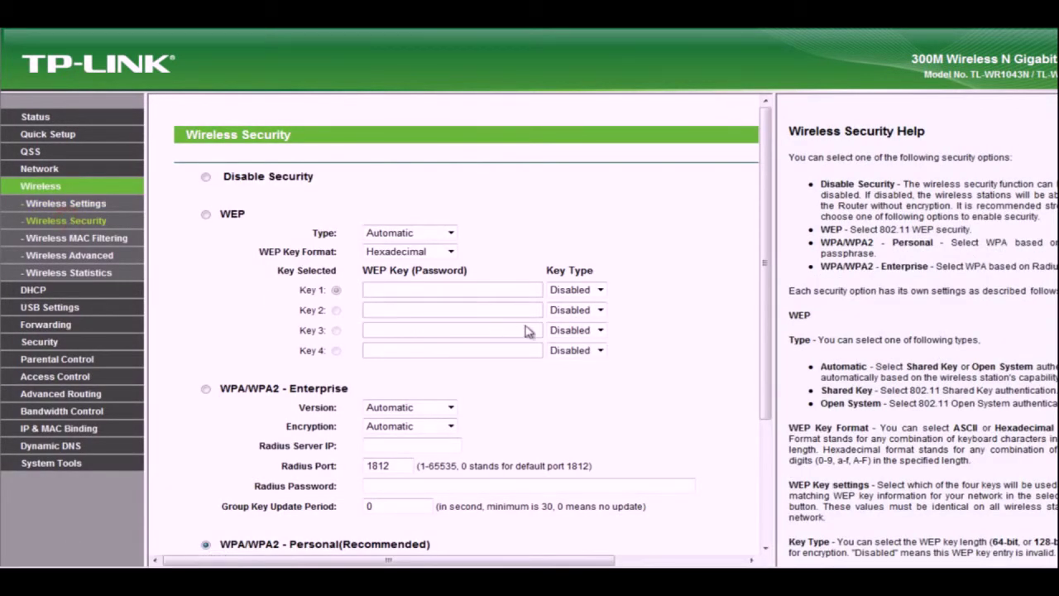
pyautogui.moveTo(764, 373); pyautogui.dragTo(785, 504)
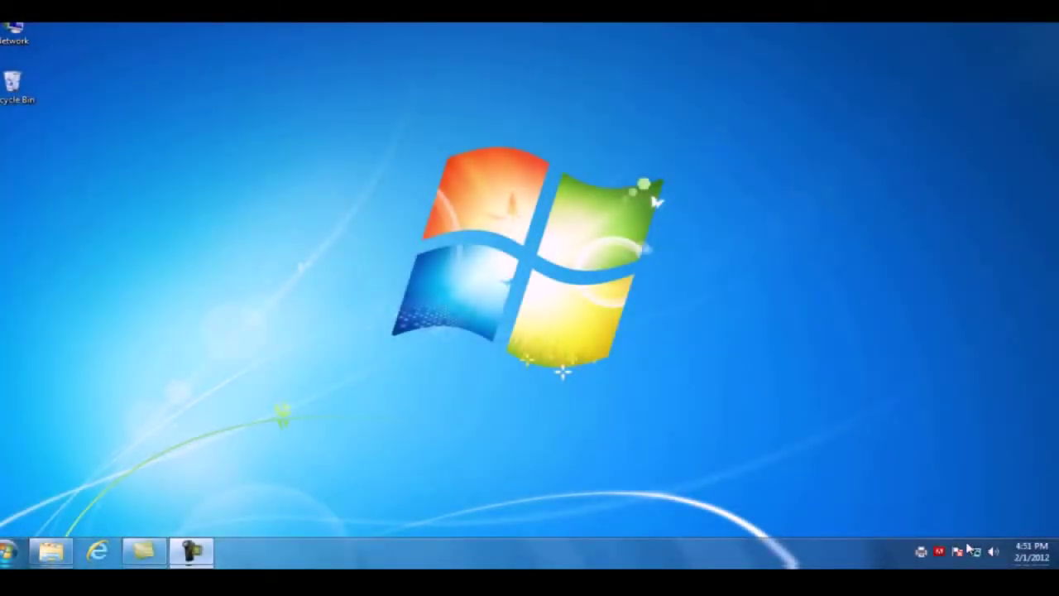
# Step: Open the Local Area Connection's IPv4 properties from the Network and Sharing Center
pyautogui.click(974, 549)
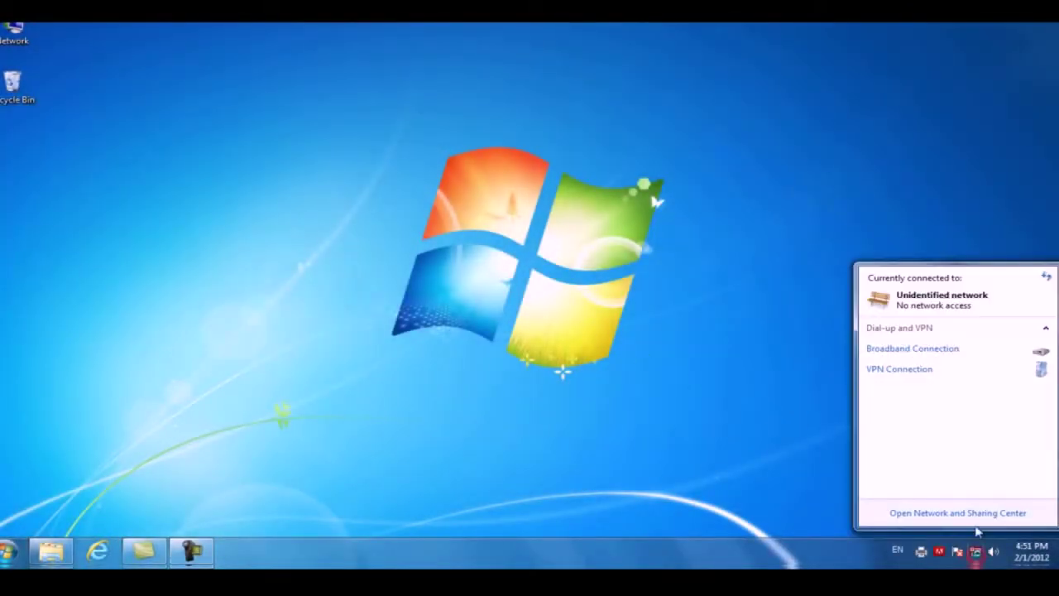
pyautogui.click(977, 518)
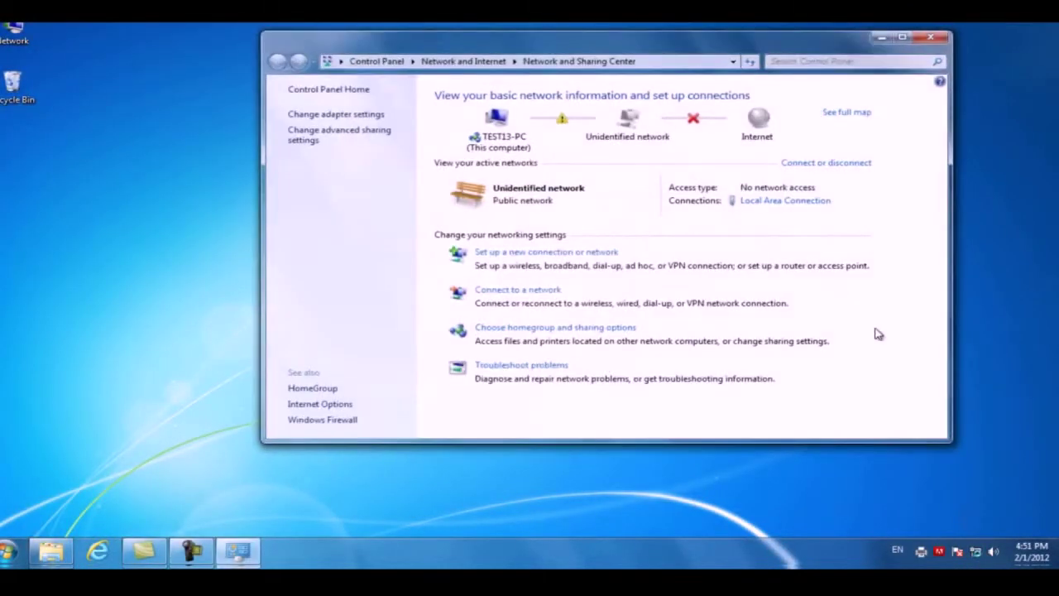
pyautogui.click(769, 203)
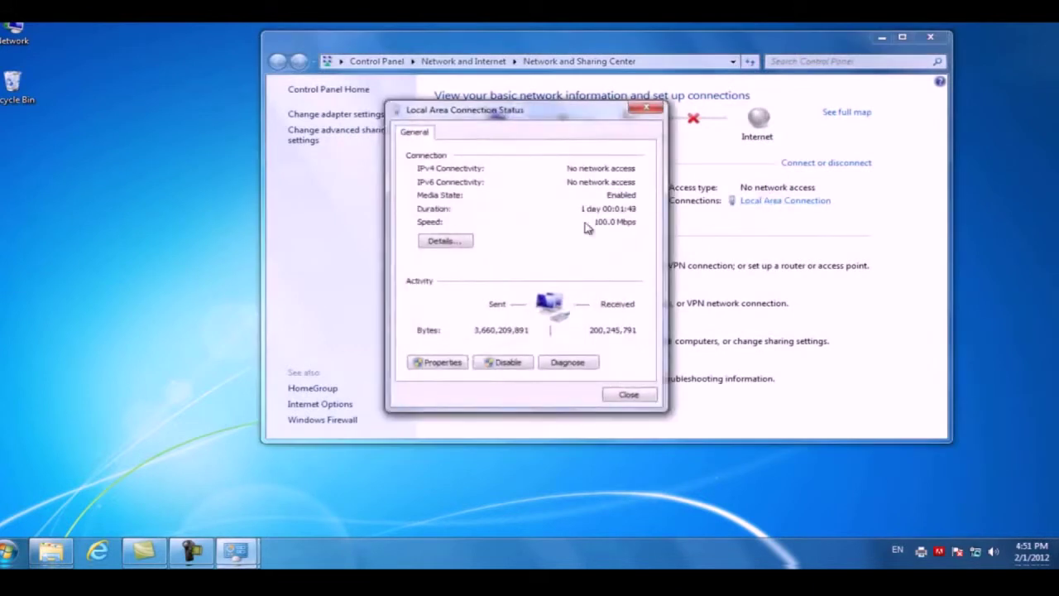
pyautogui.click(438, 361)
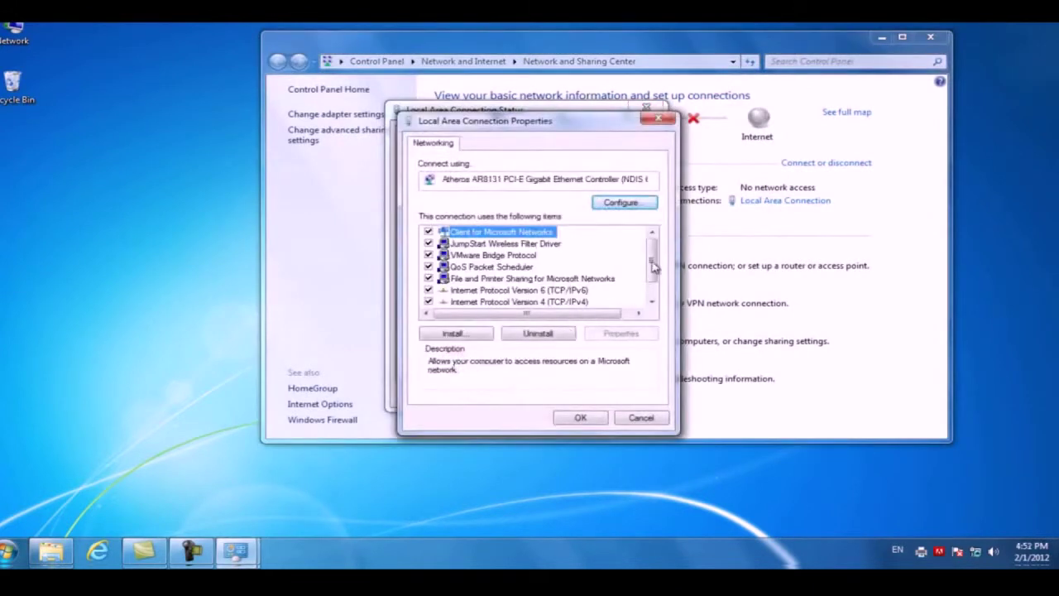
pyautogui.moveTo(655, 261); pyautogui.dragTo(654, 275)
pyautogui.doubleClick(574, 279)
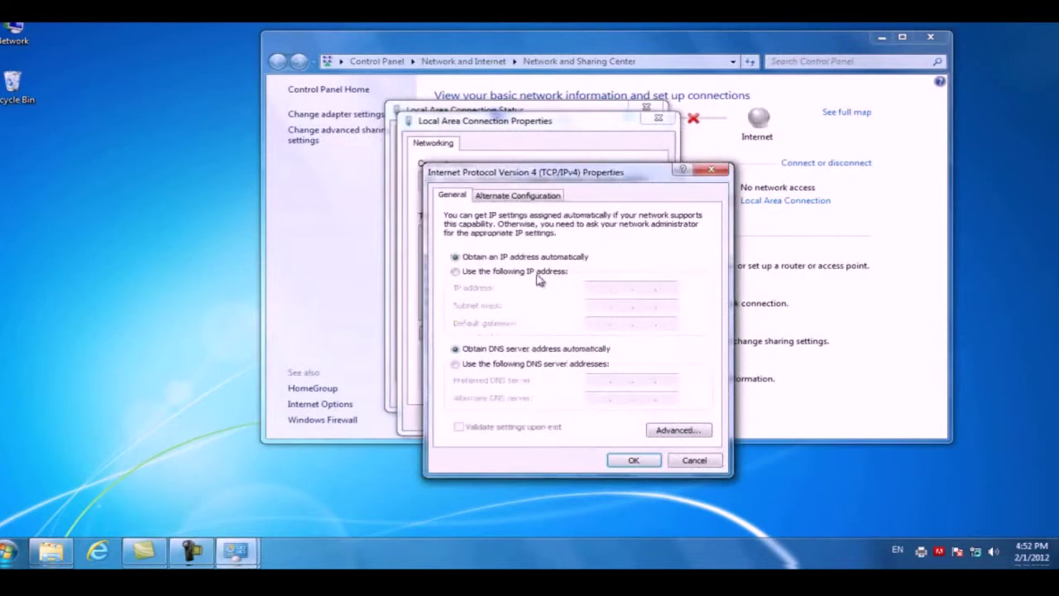
# Step: Set static IP 192.168.1.100 with mask 255.255.255.0, confirm, and close the network windows
pyautogui.click(536, 275)
pyautogui.click(591, 288)
pyautogui.write('192 . 168 . 1 . 100')
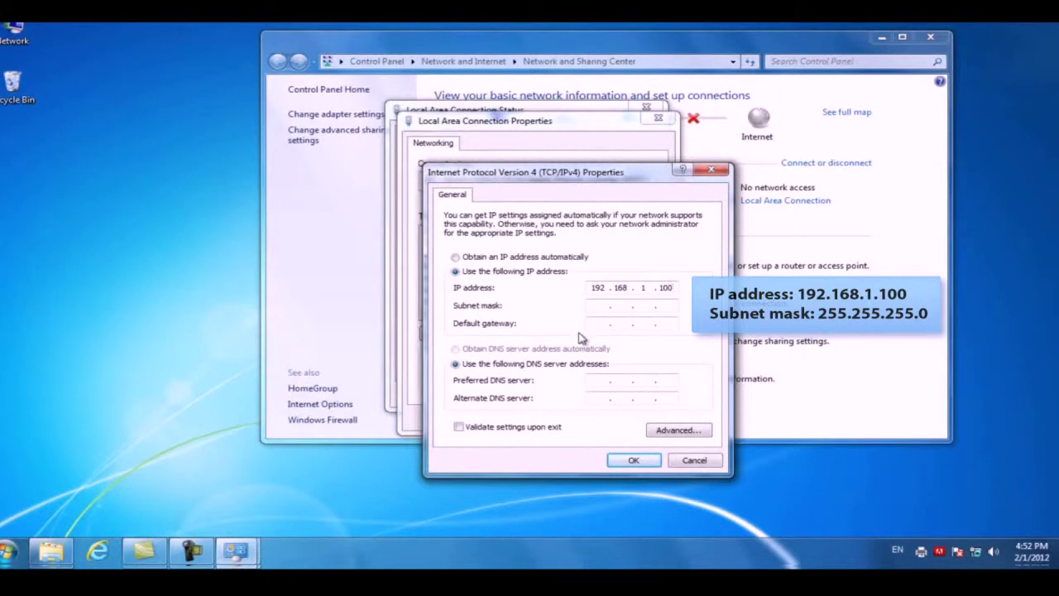
pyautogui.click(590, 310)
pyautogui.click(630, 458)
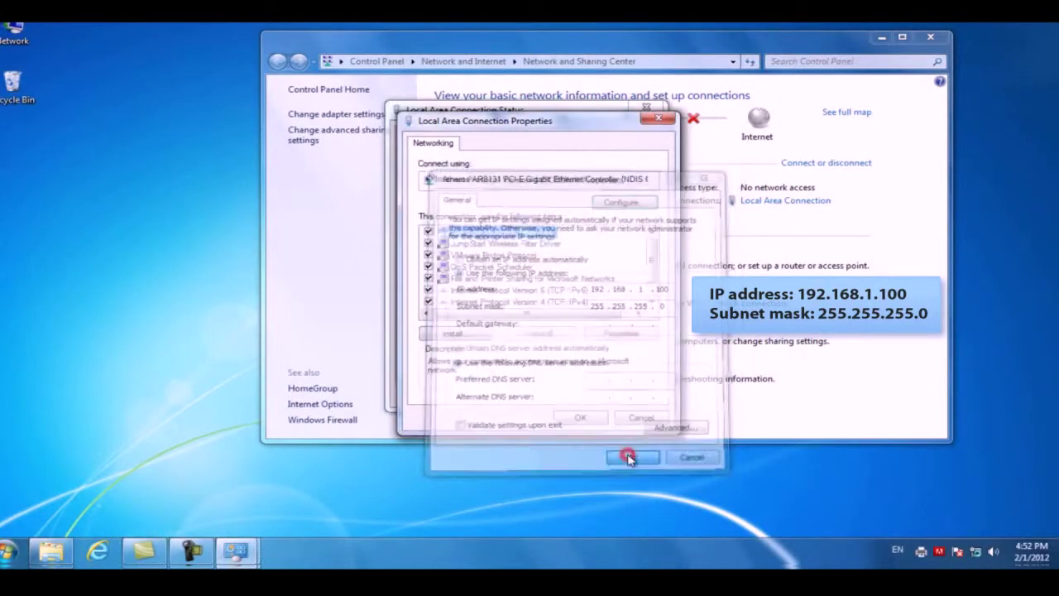
pyautogui.click(585, 421)
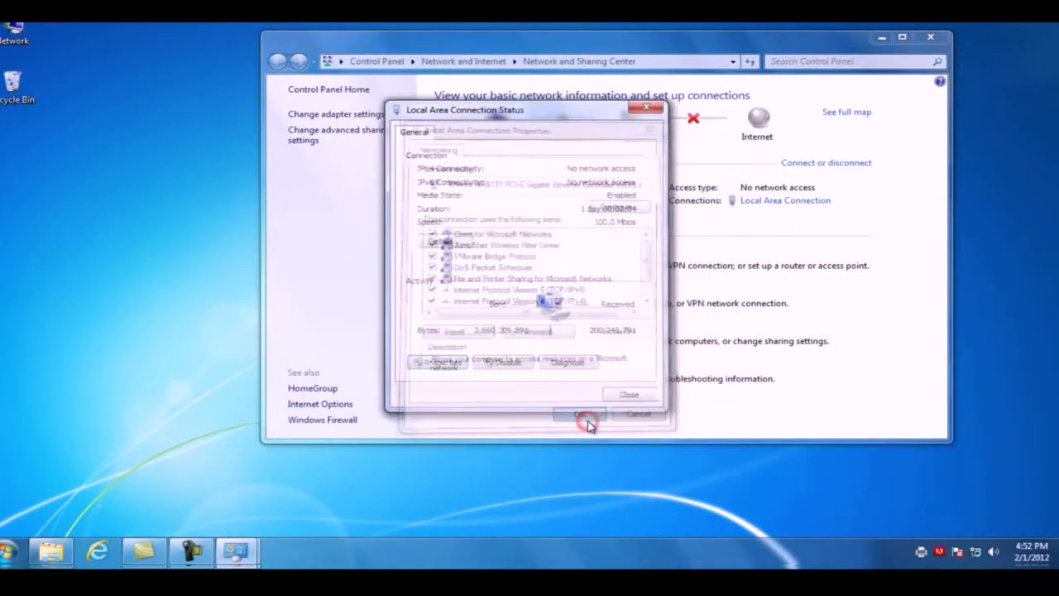
pyautogui.click(626, 394)
pyautogui.click(931, 39)
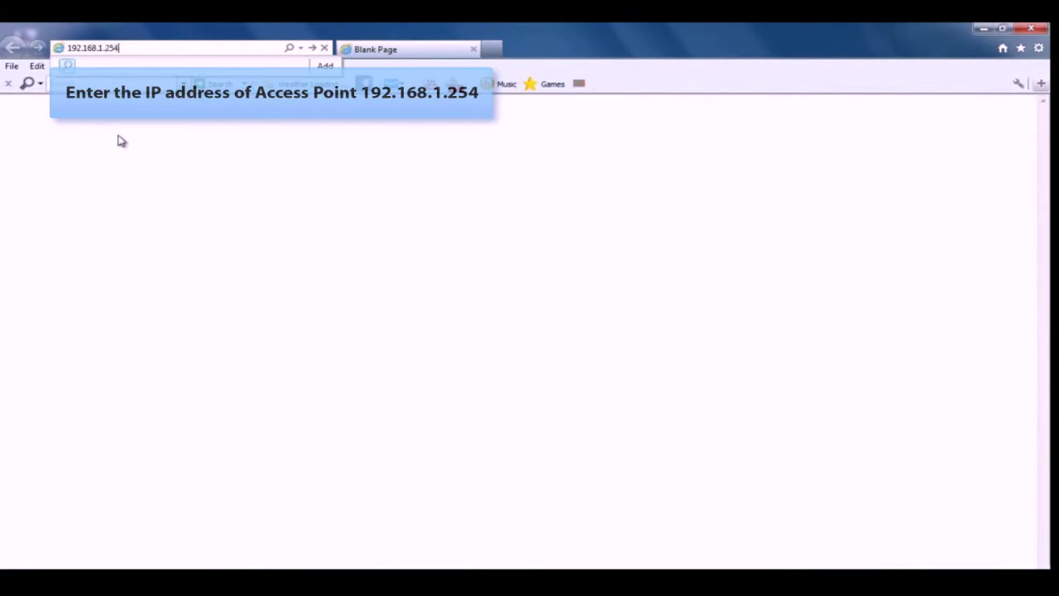
# Step: Open 192.168.1.254 in Internet Explorer and sign in to the access point with the admin credentials
pyautogui.click(312, 50)
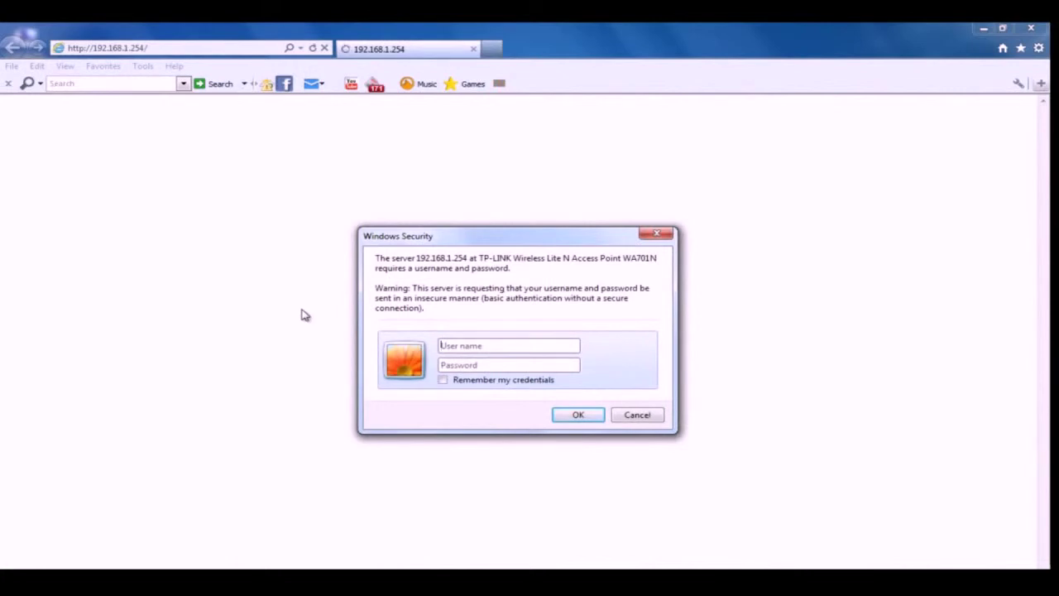
pyautogui.write('admin')
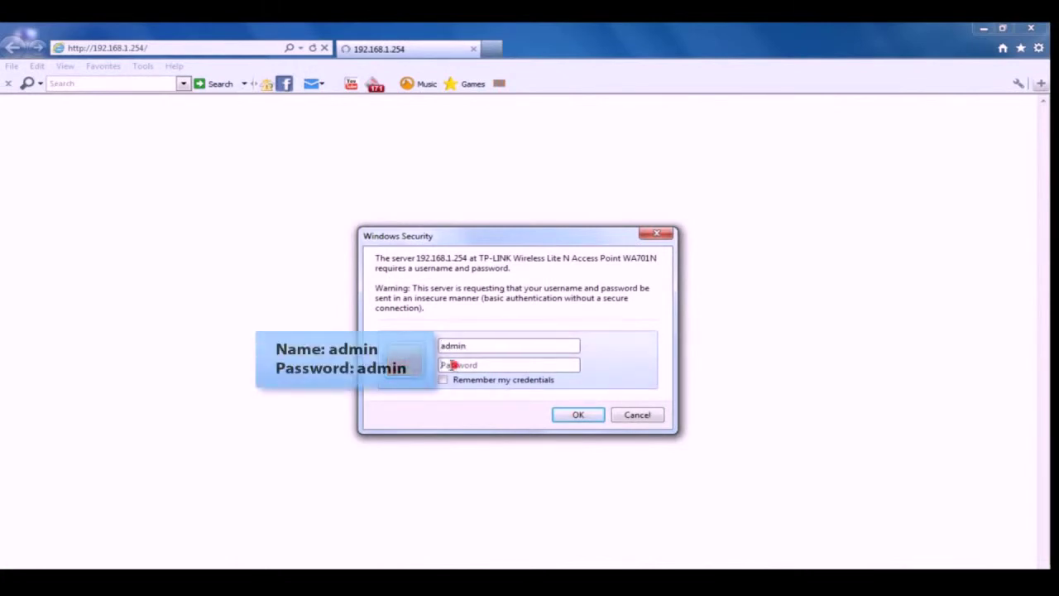
pyautogui.click(451, 364)
pyautogui.click(578, 414)
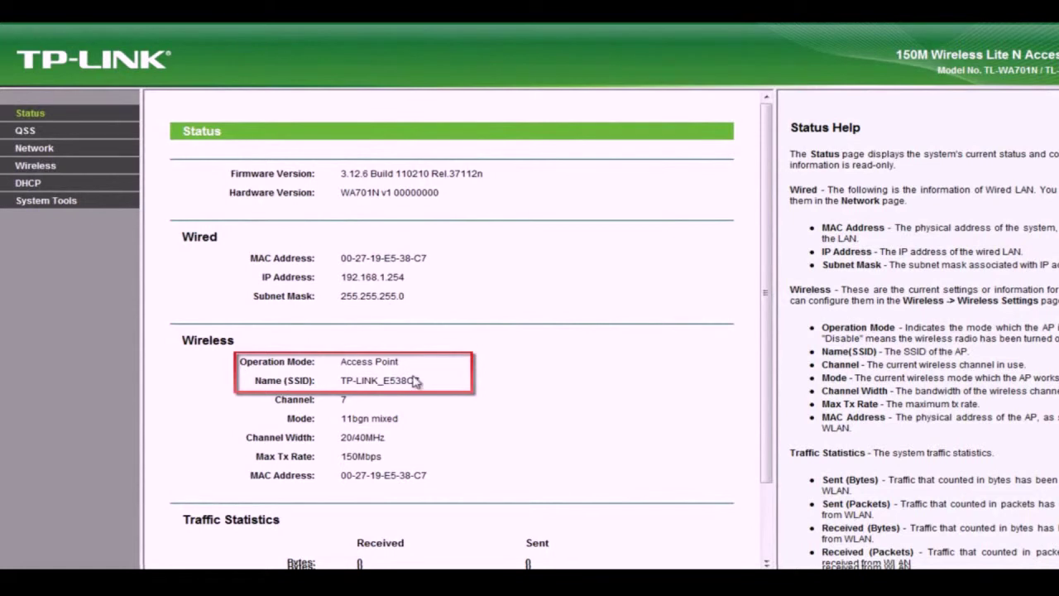
# Step: Switch the access point to Universal Repeater mode linked to the root router network and save
pyautogui.click(52, 169)
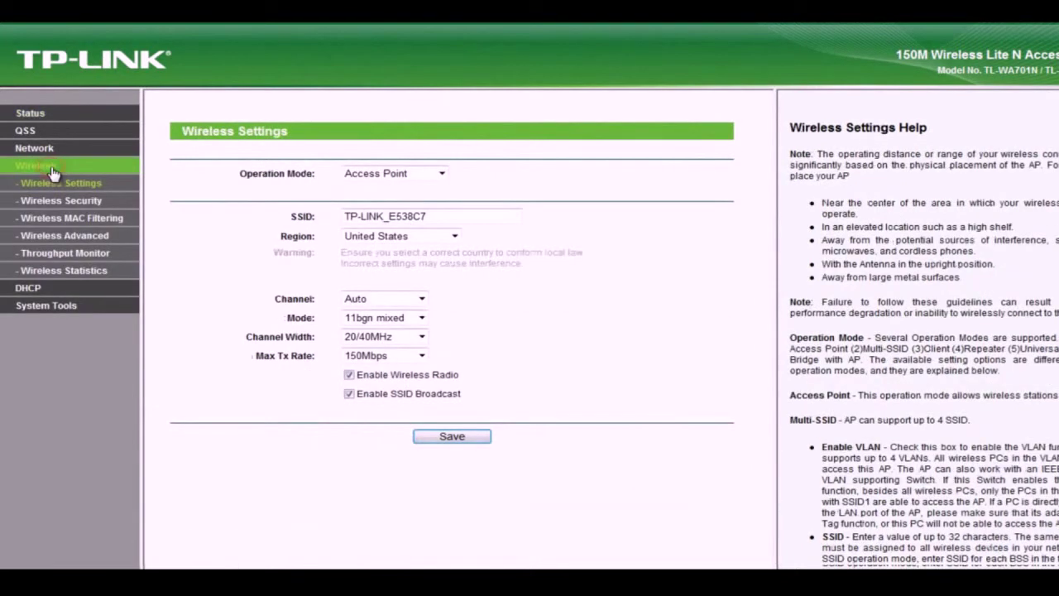
pyautogui.click(441, 173)
pyautogui.click(432, 235)
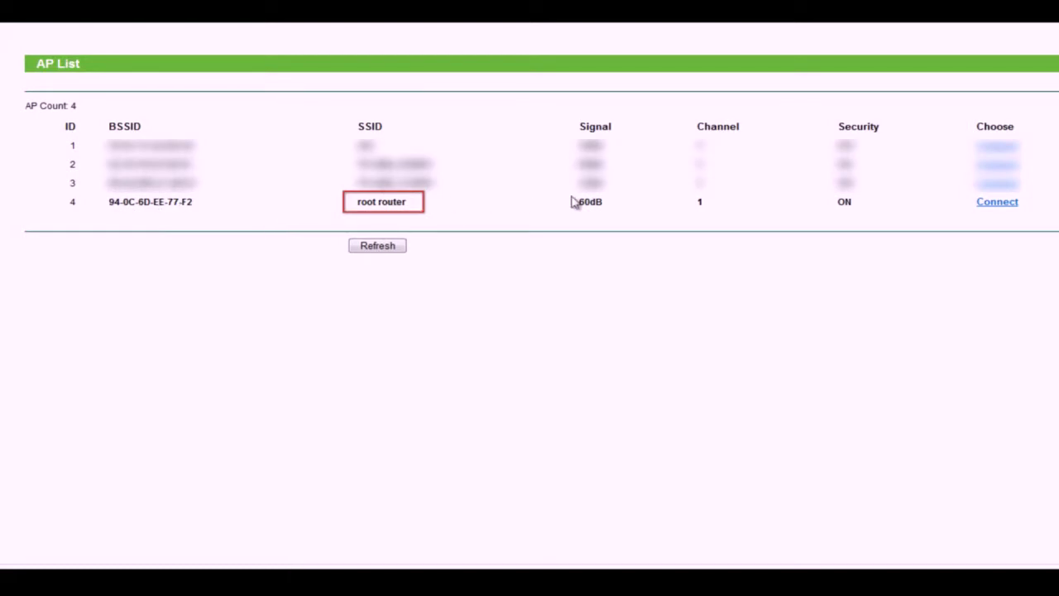
pyautogui.click(1001, 203)
pyautogui.click(453, 401)
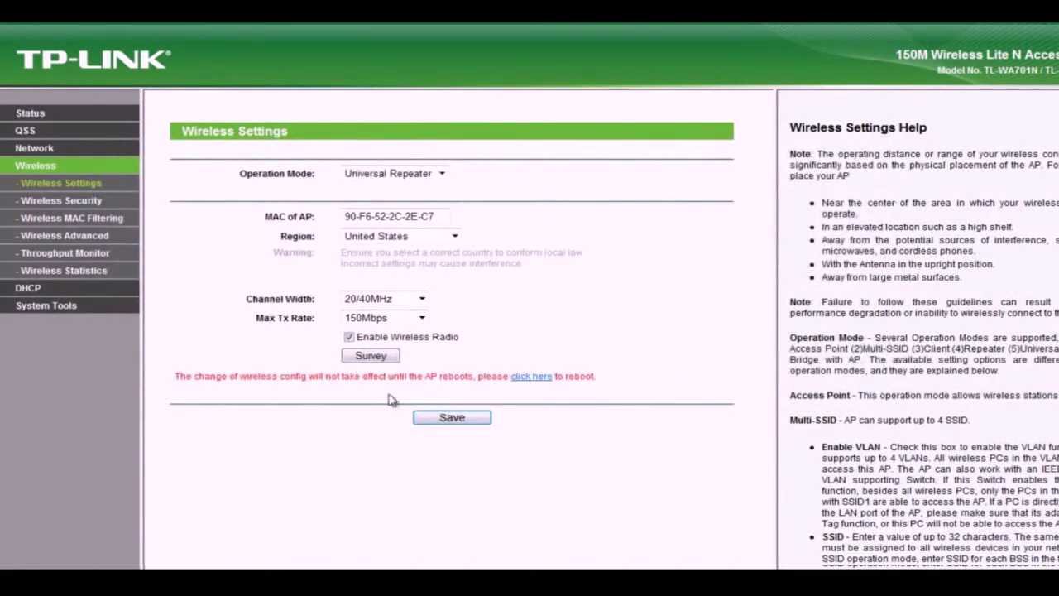
# Step: Choose WPA-PSK/WPA2-PSK, version WPA2-PSK, AES encryption, enter the PSK password, and save
pyautogui.click(66, 200)
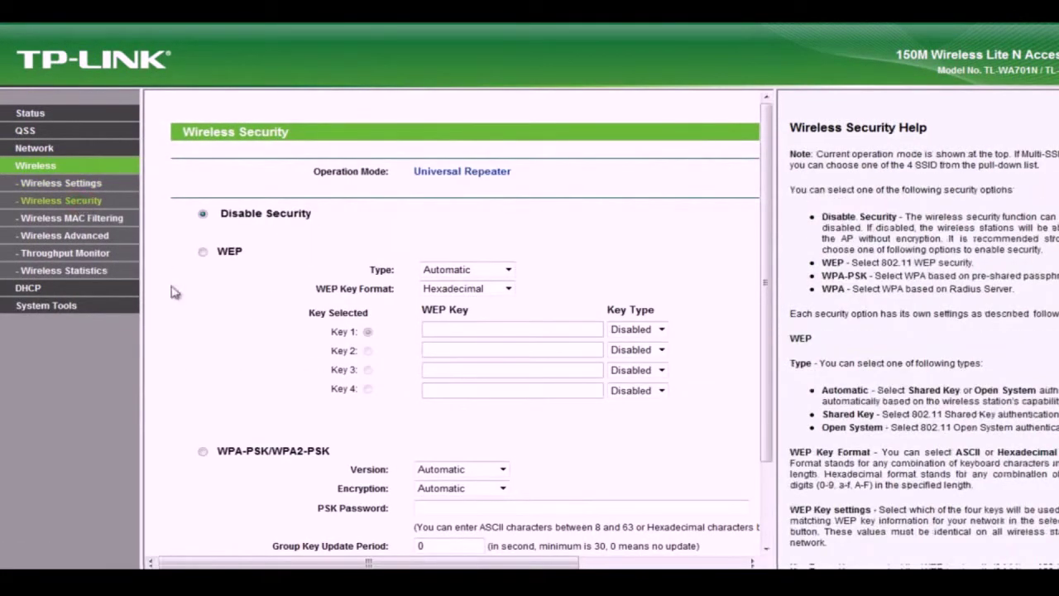
pyautogui.moveTo(762, 420); pyautogui.dragTo(761, 449)
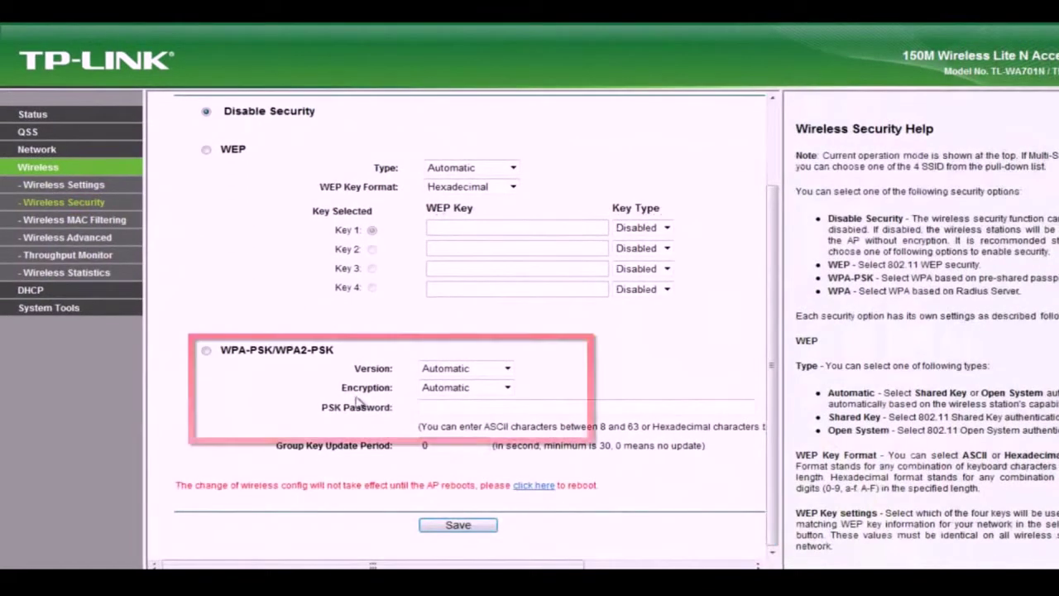
pyautogui.click(206, 350)
pyautogui.click(504, 368)
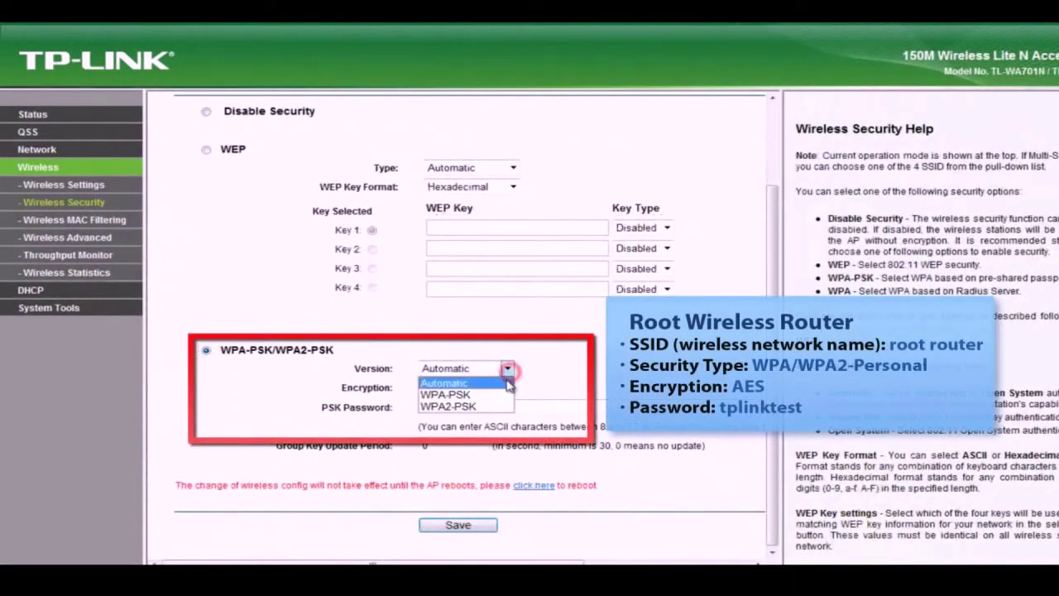
pyautogui.click(494, 407)
pyautogui.click(506, 387)
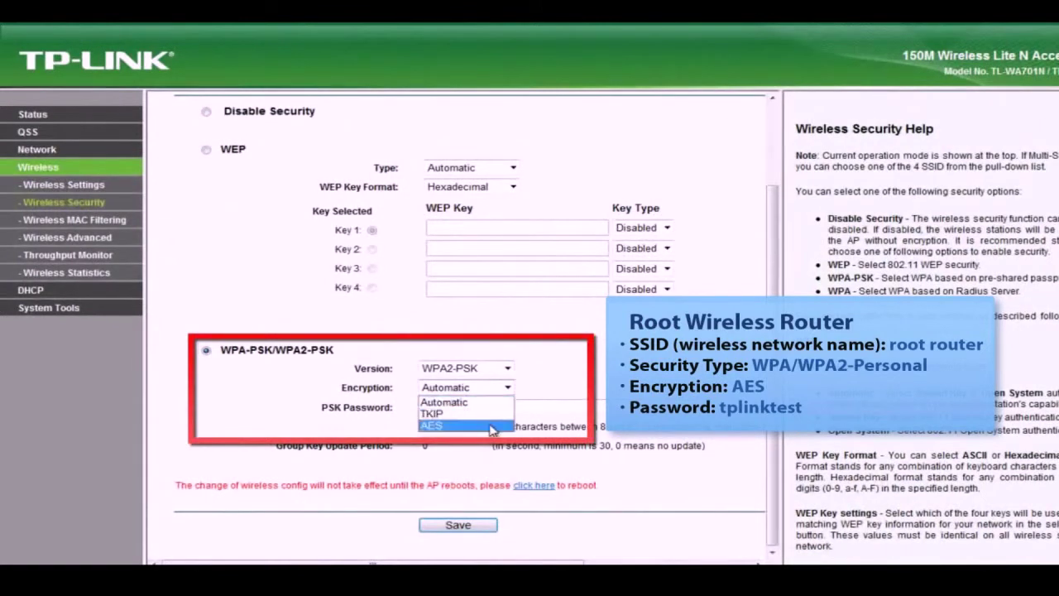
pyautogui.click(490, 424)
pyautogui.click(463, 406)
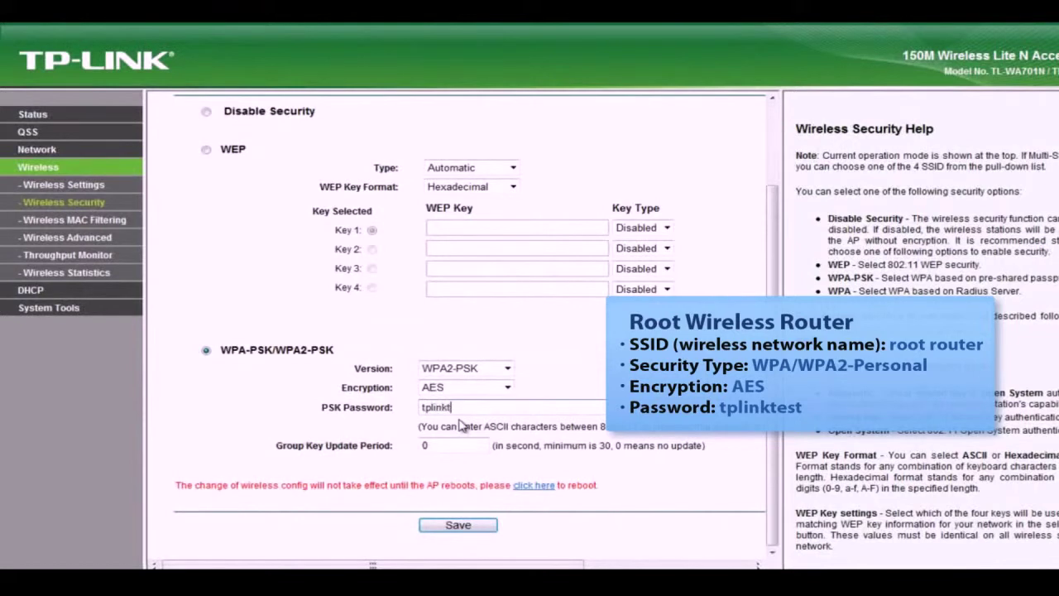
pyautogui.click(473, 525)
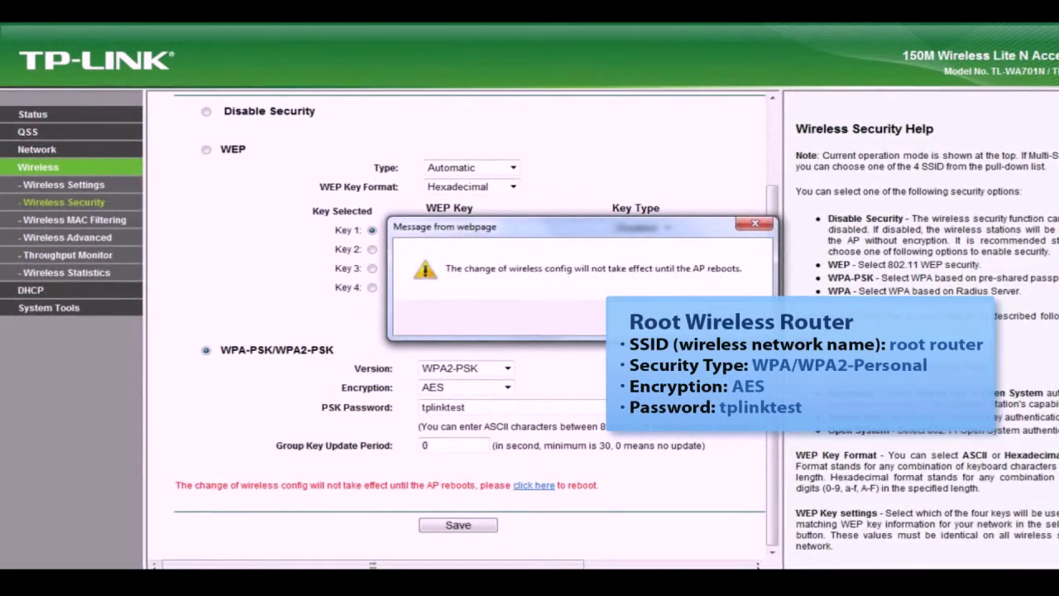
pyautogui.click(719, 319)
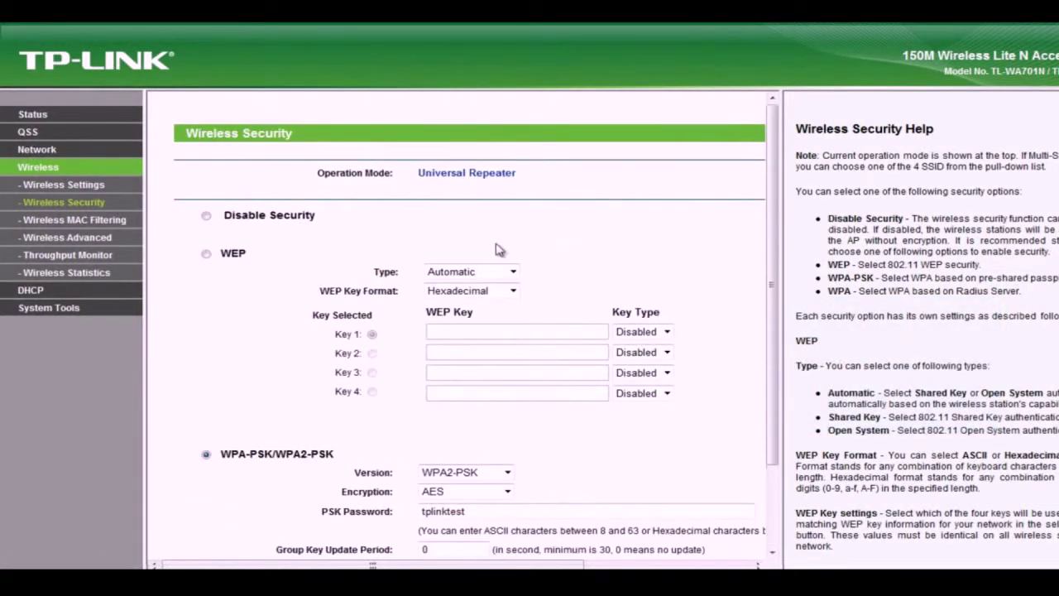
# Step: Reboot the access point and confirm Status shows Universal Repeater on 'root router', channel 1
pyautogui.scroll(-3, 773, 237)
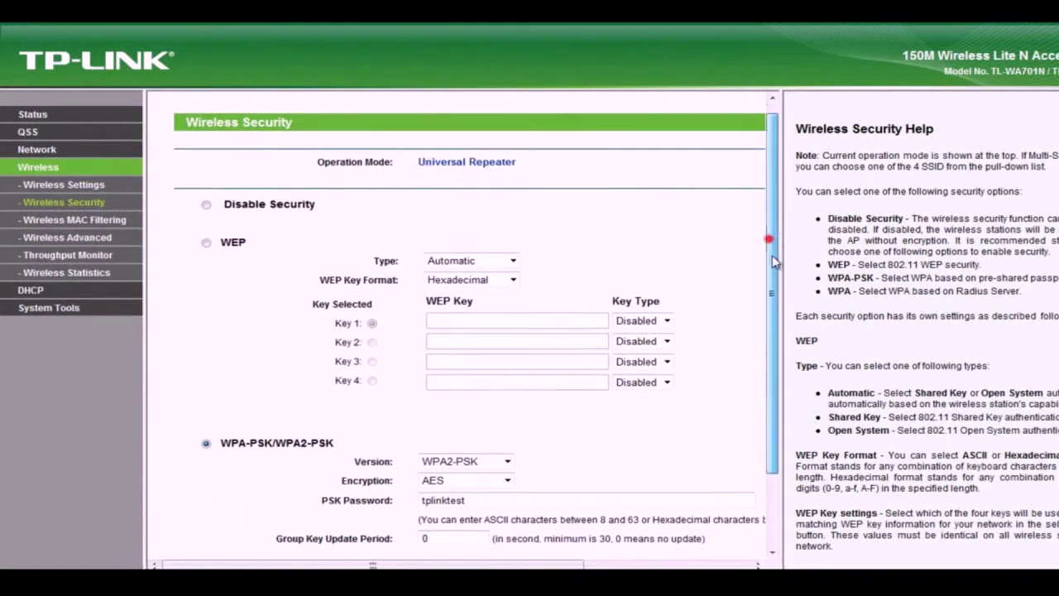
pyautogui.click(544, 488)
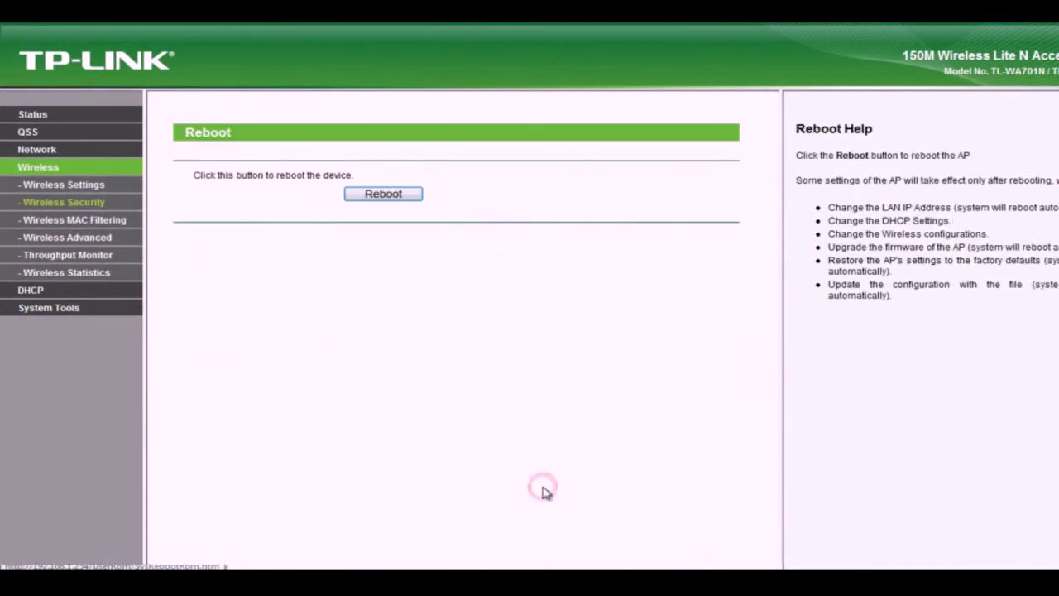
pyautogui.click(396, 199)
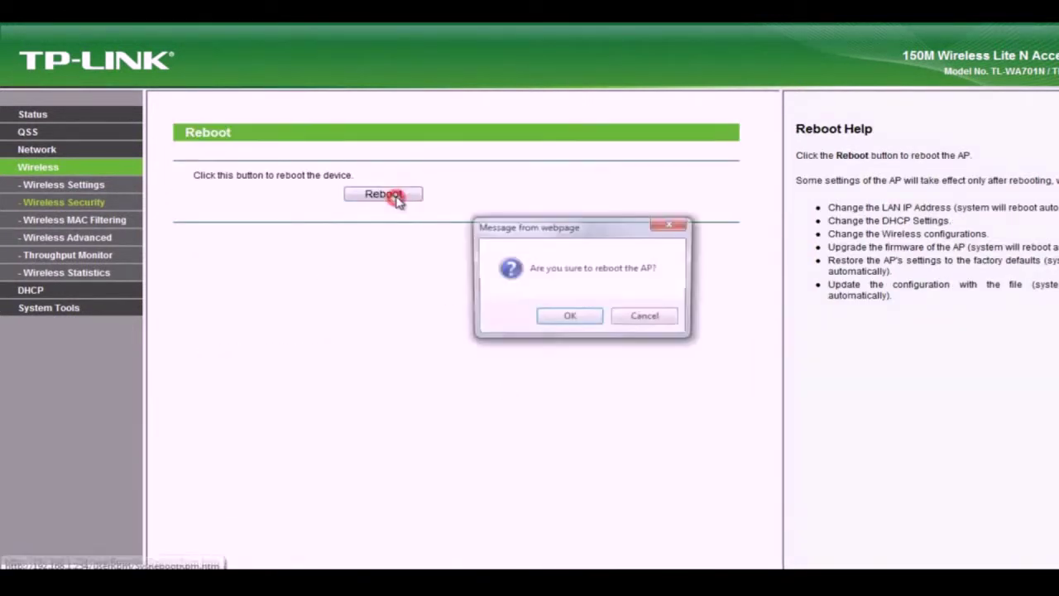
pyautogui.click(569, 317)
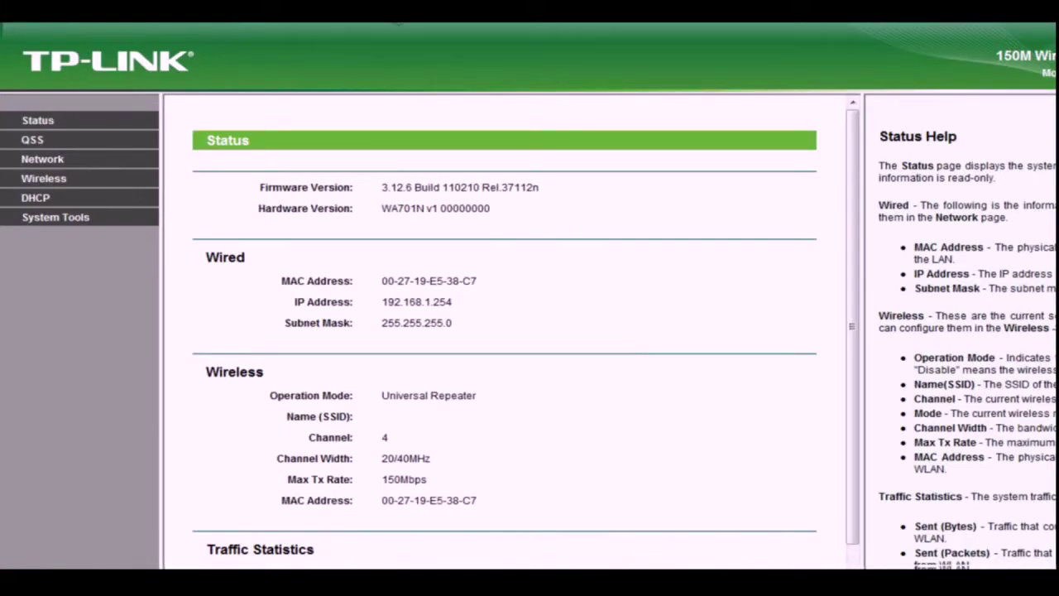
pyautogui.scroll(-2, 846, 432)
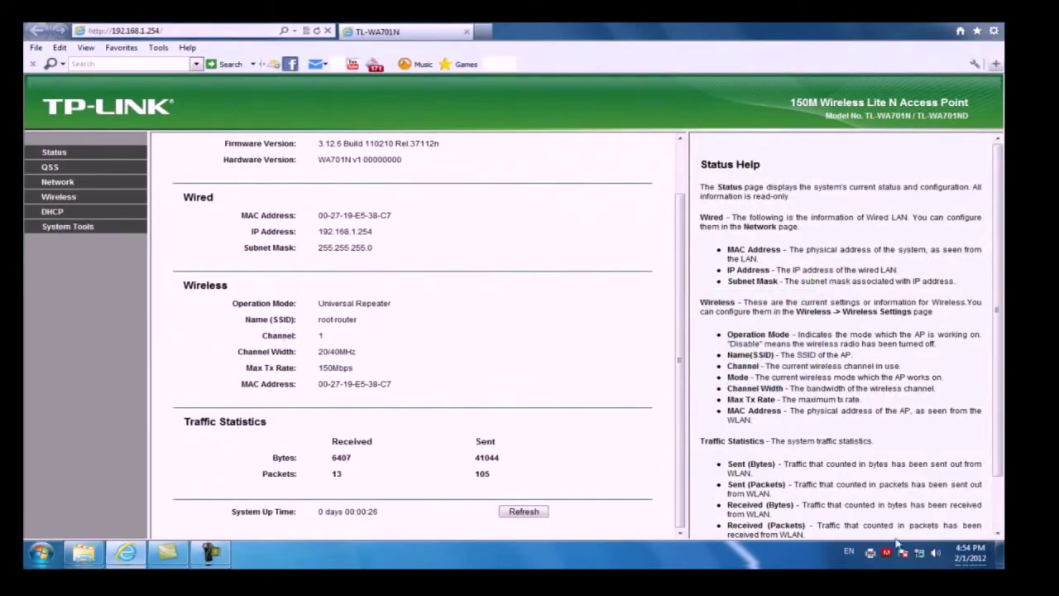
# Step: Open the wired connection's TCP/IPv4 properties from the Network and Sharing Center
pyautogui.click(917, 554)
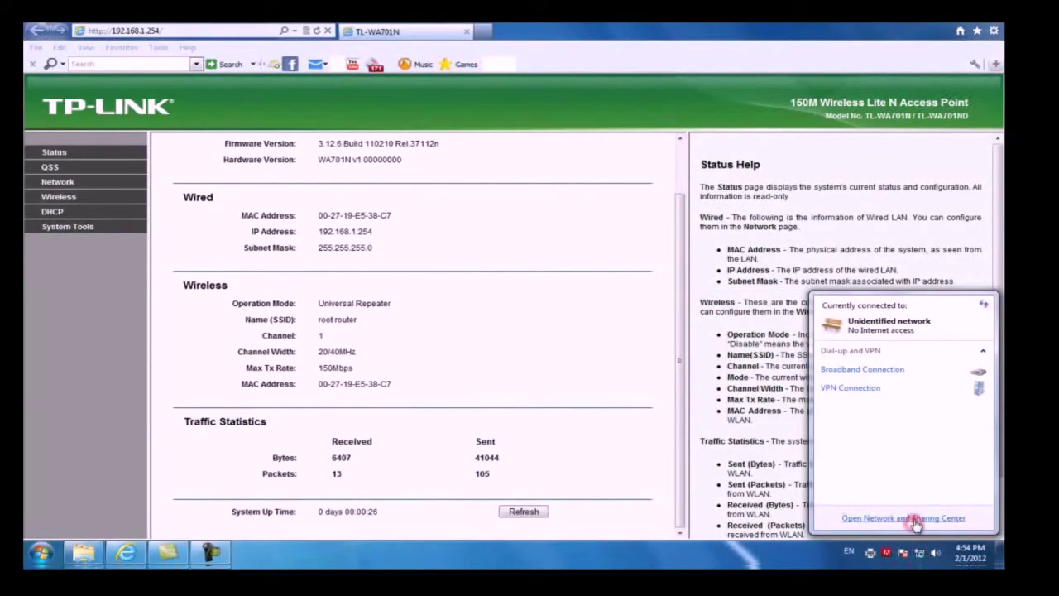
pyautogui.click(915, 519)
pyautogui.click(732, 239)
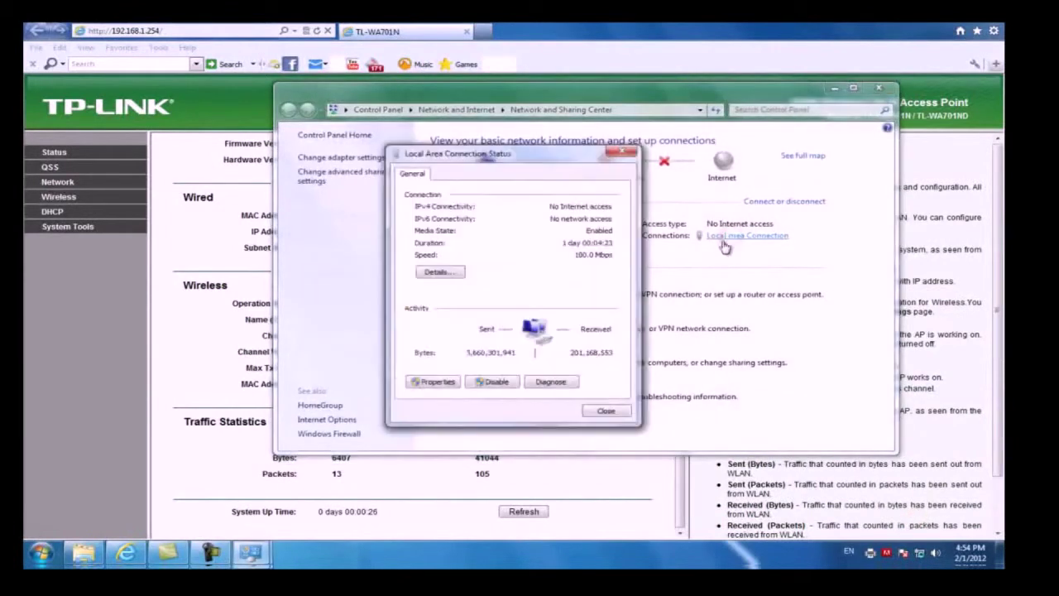
pyautogui.click(431, 380)
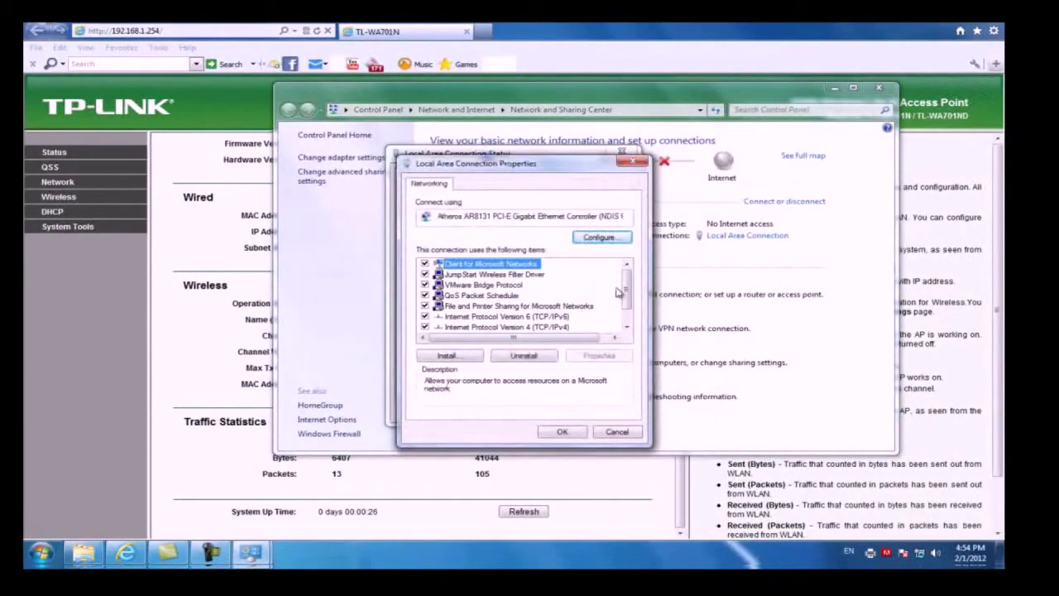
pyautogui.scroll(-1, 622, 293)
pyautogui.click(543, 306)
pyautogui.doubleClick(544, 306)
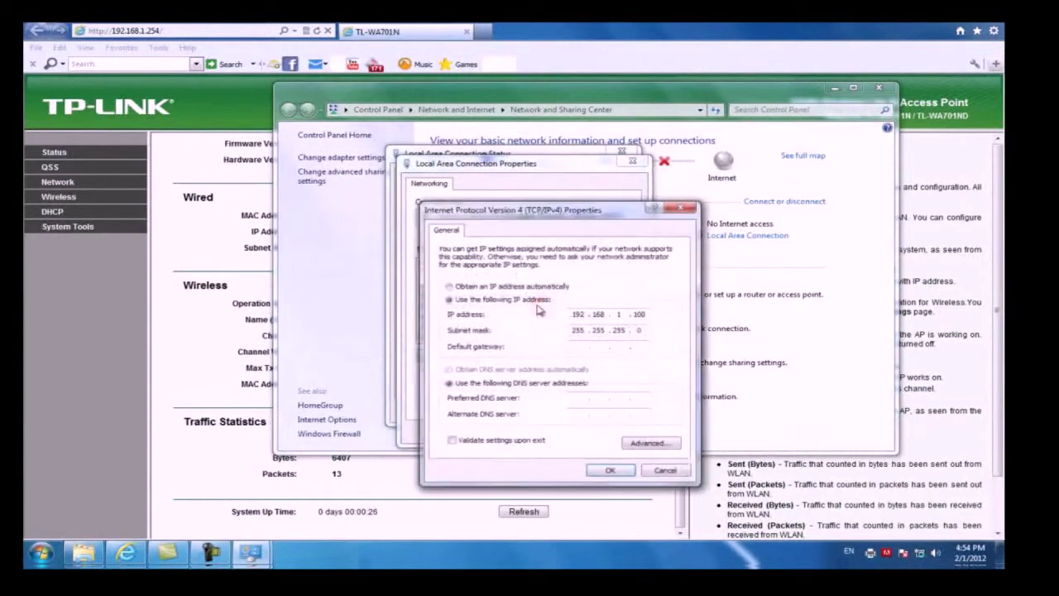
# Step: Switch IP and DNS to obtain automatically, confirm, and close the network windows
pyautogui.click(501, 287)
pyautogui.click(493, 370)
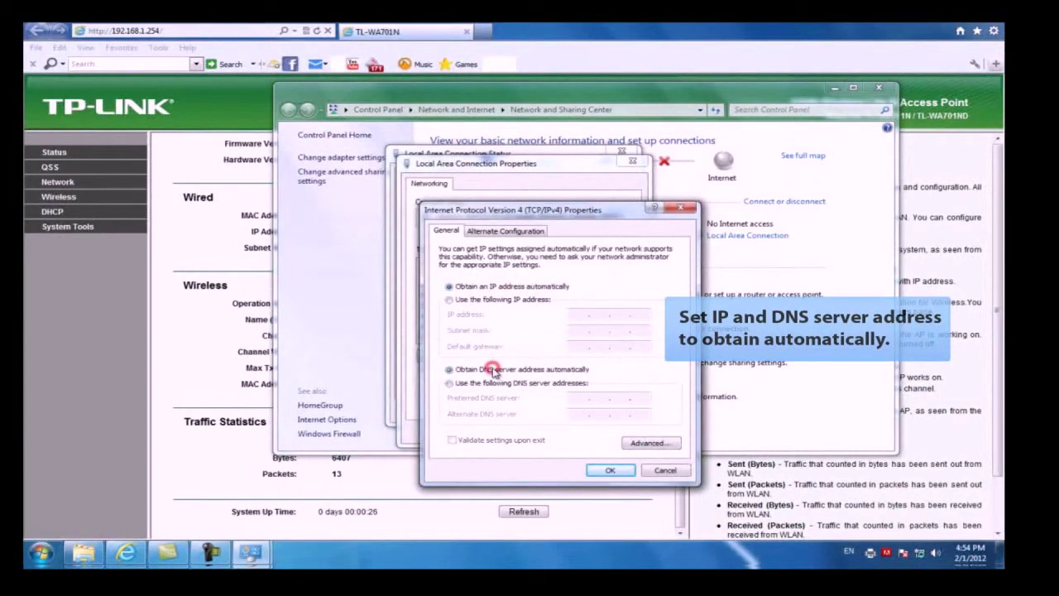
pyautogui.click(610, 469)
pyautogui.click(561, 431)
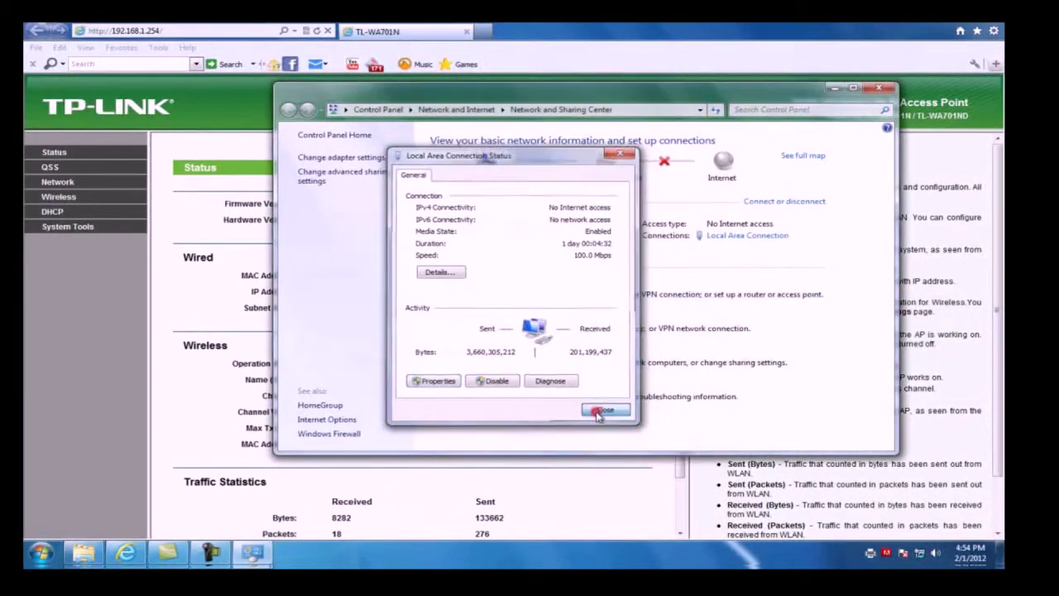
pyautogui.click(604, 410)
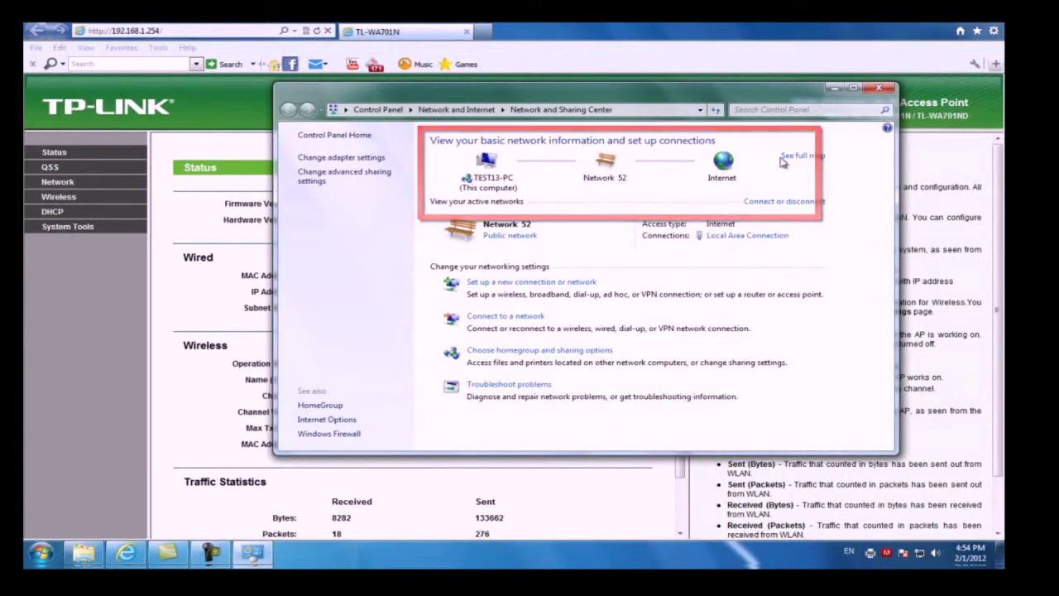
pyautogui.click(884, 87)
pyautogui.click(481, 32)
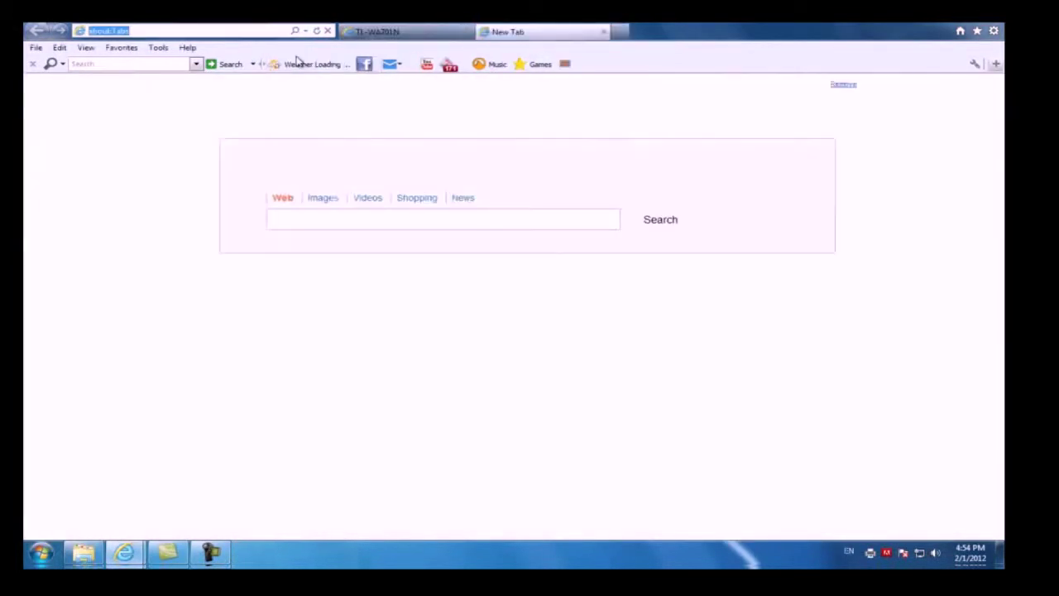
pyautogui.write('www.')
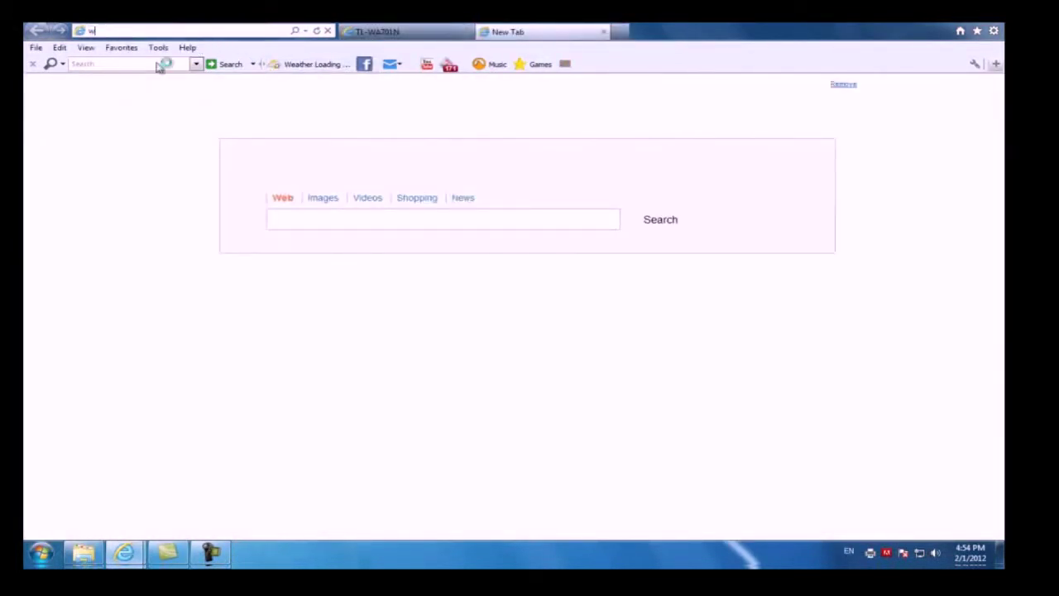
pyautogui.write('tp-link.com')
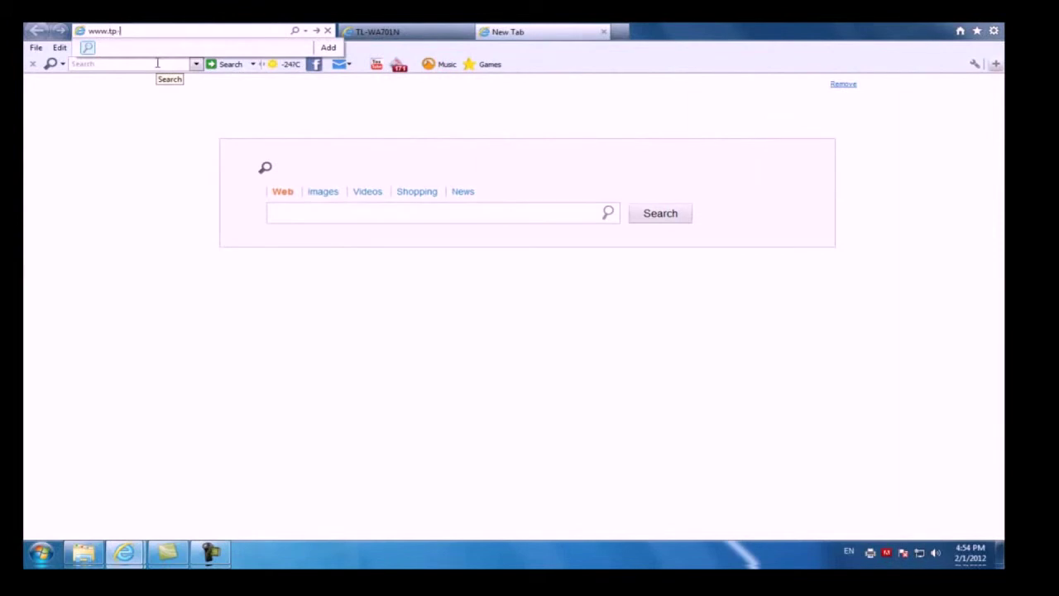